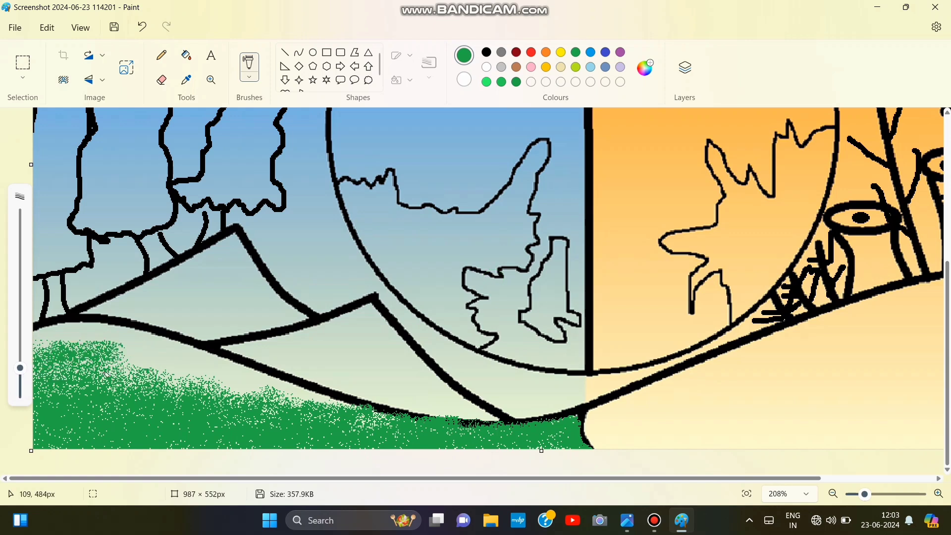
Enlarge the spray brush and cover the rest of the hill below the mountains with dark green
left_click_drag(19, 371, 20, 349)
mouse_move(129, 383)
left_mouse_down()
mouse_move(238, 389)
mouse_move(56, 338)
mouse_move(131, 367)
mouse_move(149, 346)
mouse_move(57, 330)
mouse_move(85, 325)
mouse_move(90, 357)
mouse_move(127, 367)
mouse_move(256, 374)
mouse_move(376, 403)
mouse_move(258, 403)
left_mouse_up()
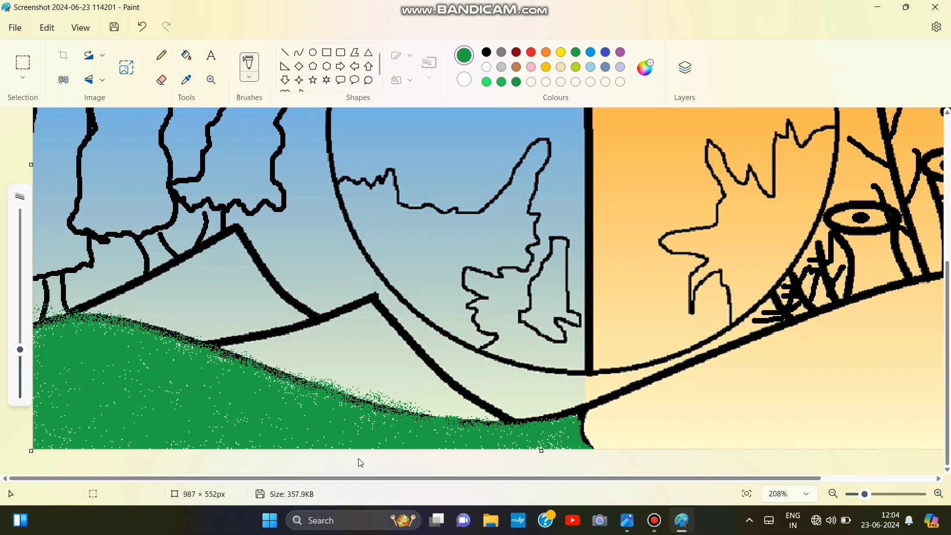
Try spraying a brighter green, RGB 45, 235, 100, on the upper part of the green hill
left_click(645, 67)
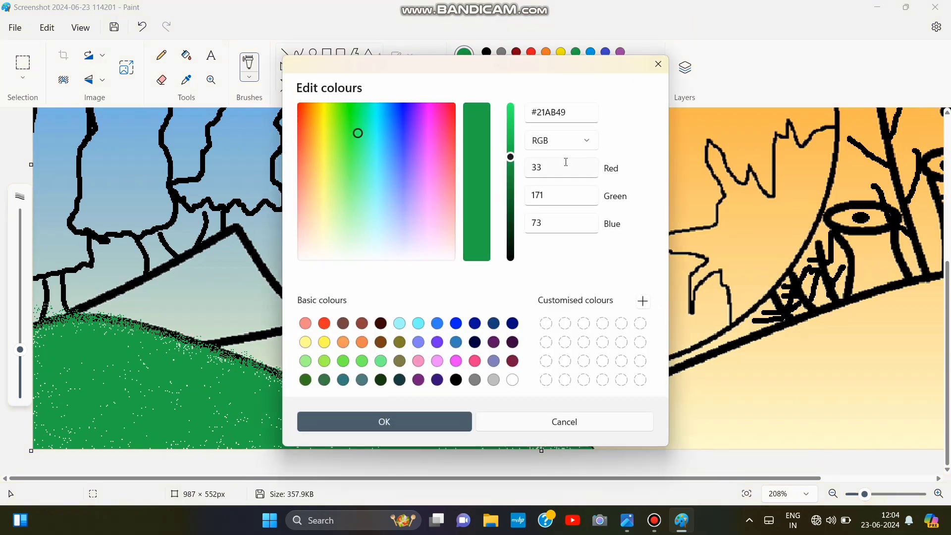
left_click_drag(510, 157, 510, 120)
left_click(406, 420)
left_click_drag(70, 345, 99, 336)
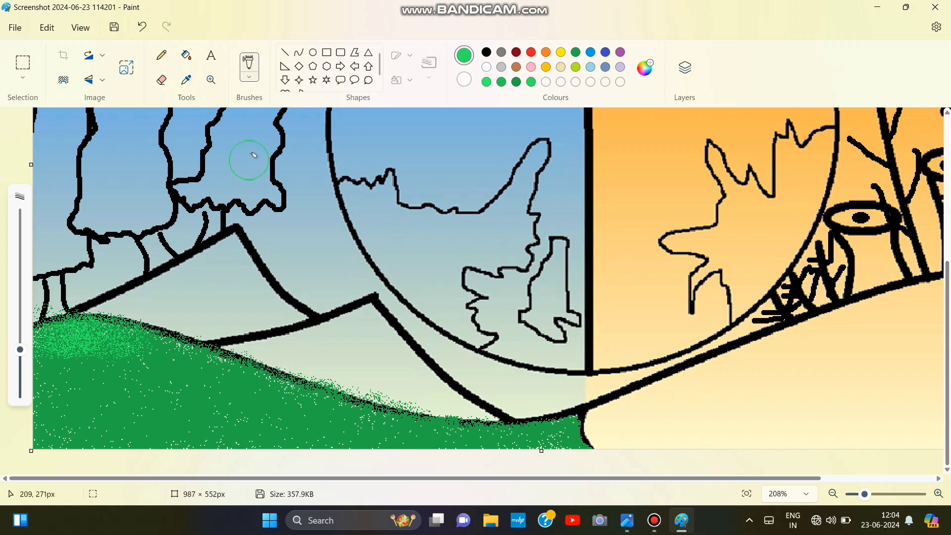
Undo the last spray and spray a light green from the basic colours along the hill's upper slope
left_click(645, 66)
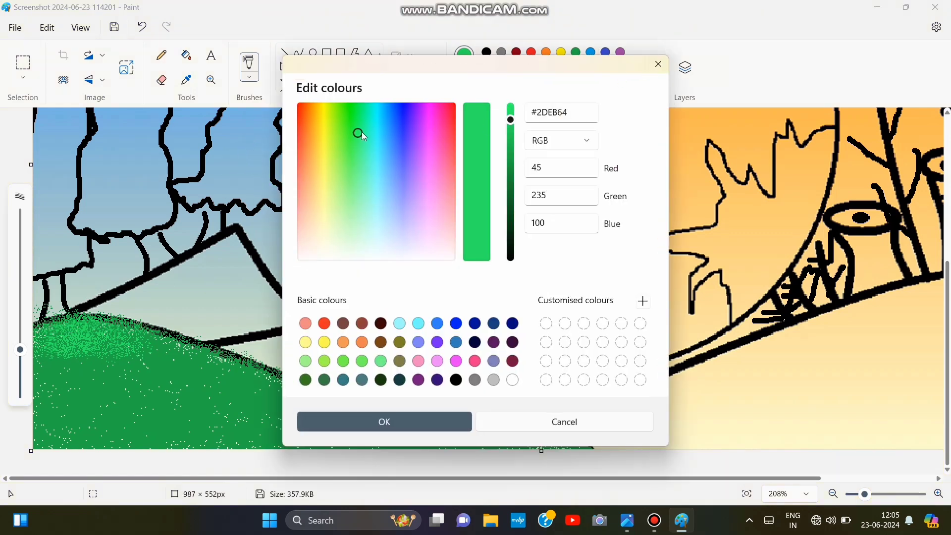
left_click(361, 357)
left_click(365, 420)
left_click(142, 27)
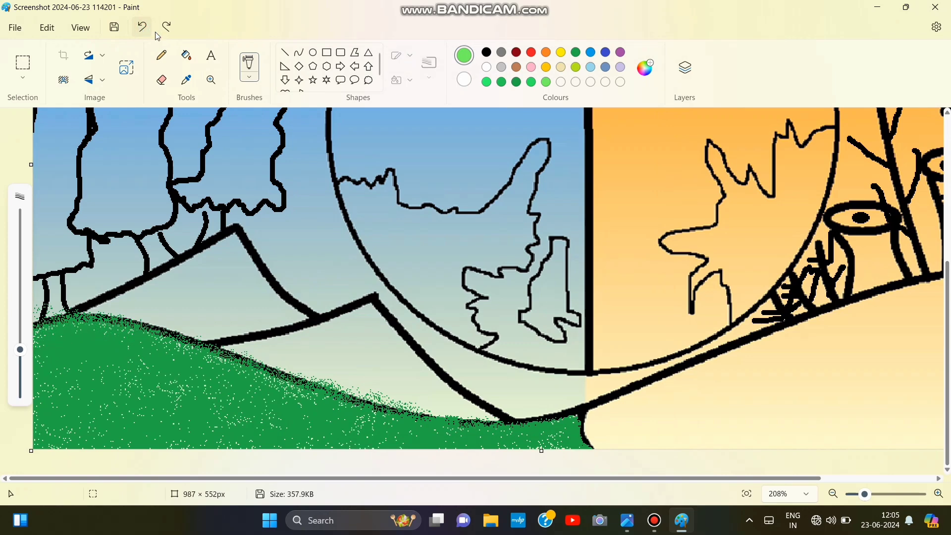
mouse_move(118, 357)
left_mouse_down()
mouse_move(54, 342)
mouse_move(208, 367)
mouse_move(84, 327)
mouse_move(222, 373)
mouse_move(259, 395)
mouse_move(365, 423)
mouse_move(258, 388)
mouse_move(258, 379)
mouse_move(410, 435)
mouse_move(515, 435)
mouse_move(377, 419)
mouse_move(528, 432)
mouse_move(331, 425)
mouse_move(339, 443)
mouse_move(23, 347)
left_mouse_up()
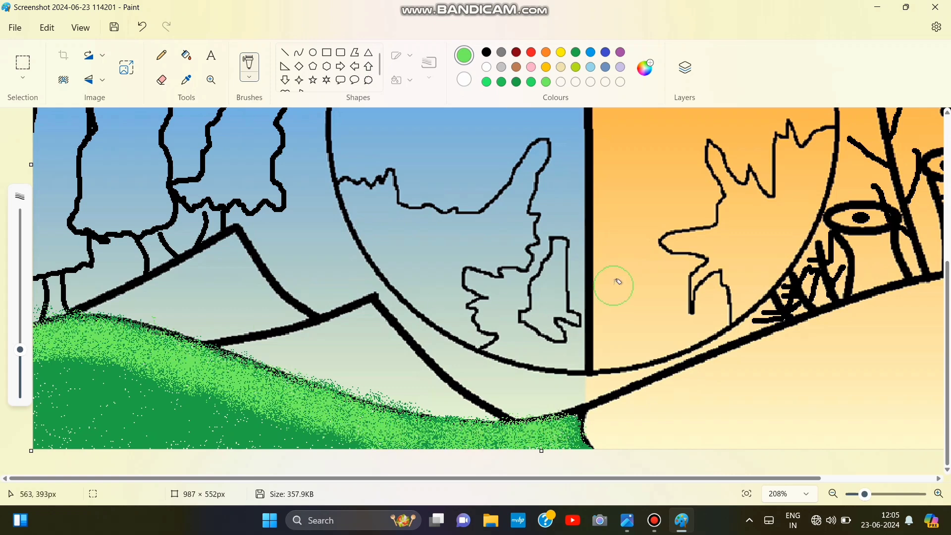
Spray more light green along the hill's edge and a slightly darker green in a band beneath it
left_click(645, 67)
left_click(384, 421)
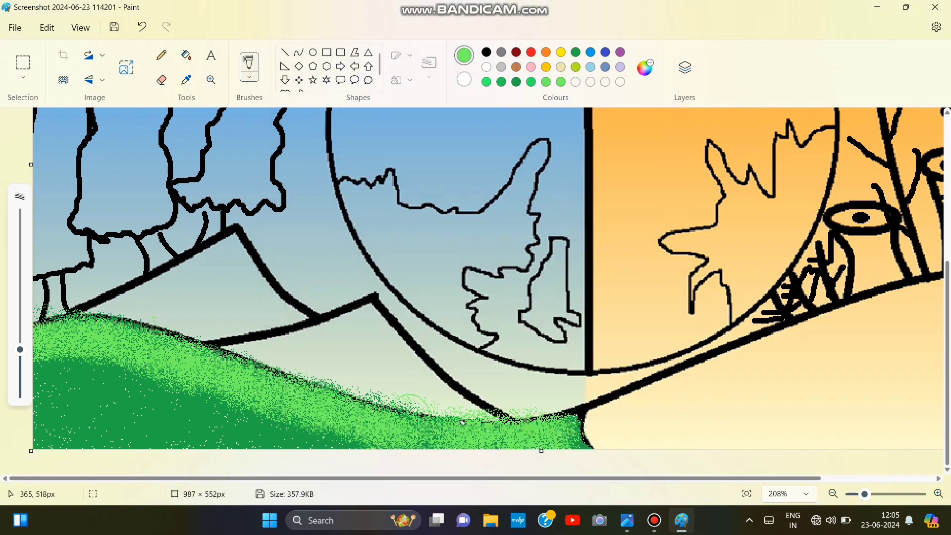
mouse_move(462, 422)
left_mouse_down()
mouse_move(495, 424)
mouse_move(305, 396)
mouse_move(96, 326)
mouse_move(39, 318)
left_mouse_up()
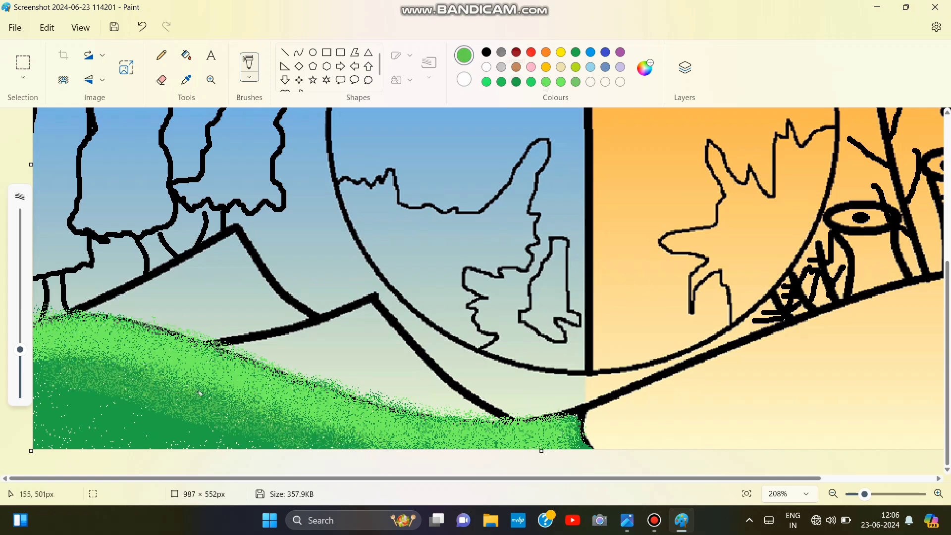
mouse_move(111, 379)
left_mouse_down()
mouse_move(2, 388)
mouse_move(247, 396)
mouse_move(50, 374)
mouse_move(226, 424)
mouse_move(282, 406)
left_mouse_up()
Darken the green further and spray it over the hill's lower area, blending it into the lighter band
left_click(645, 66)
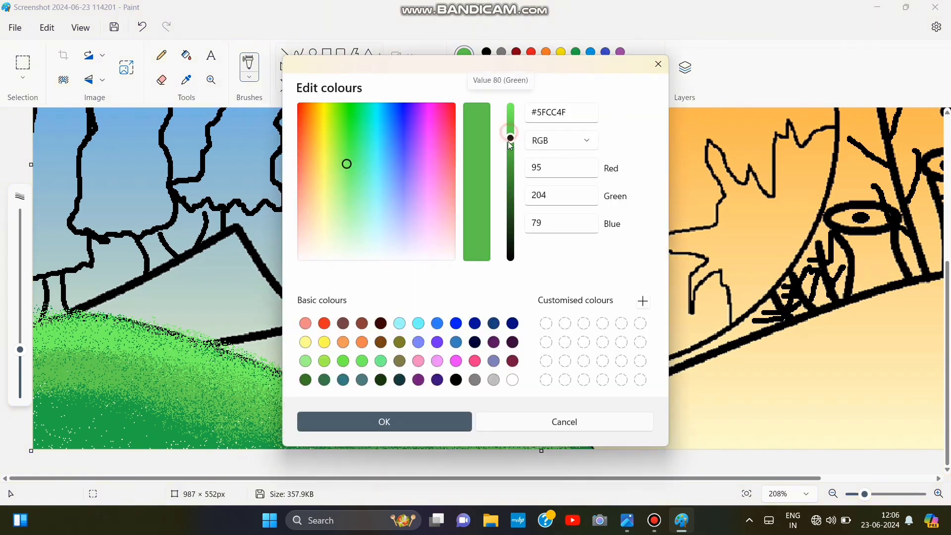
left_click(384, 423)
mouse_move(14, 400)
left_mouse_down()
mouse_move(82, 438)
mouse_move(362, 439)
left_mouse_up()
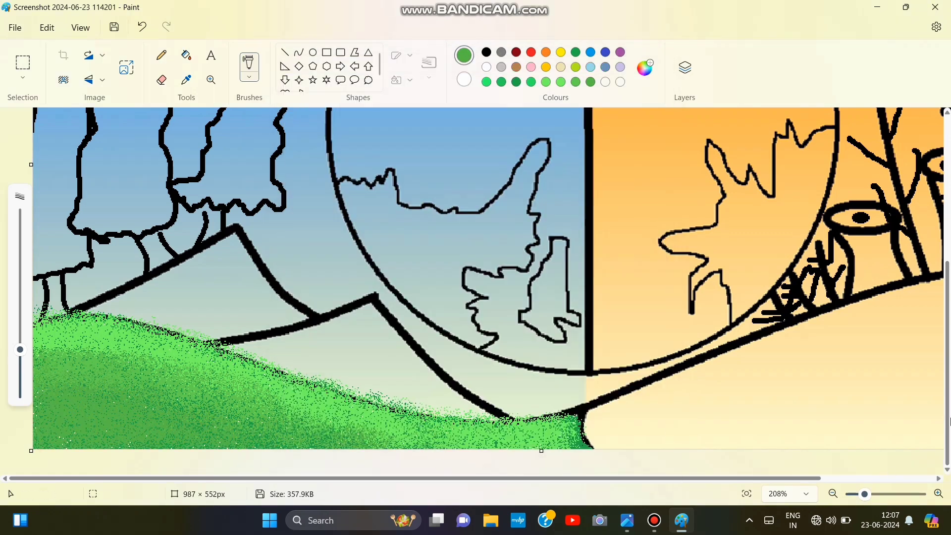
left_click(747, 493)
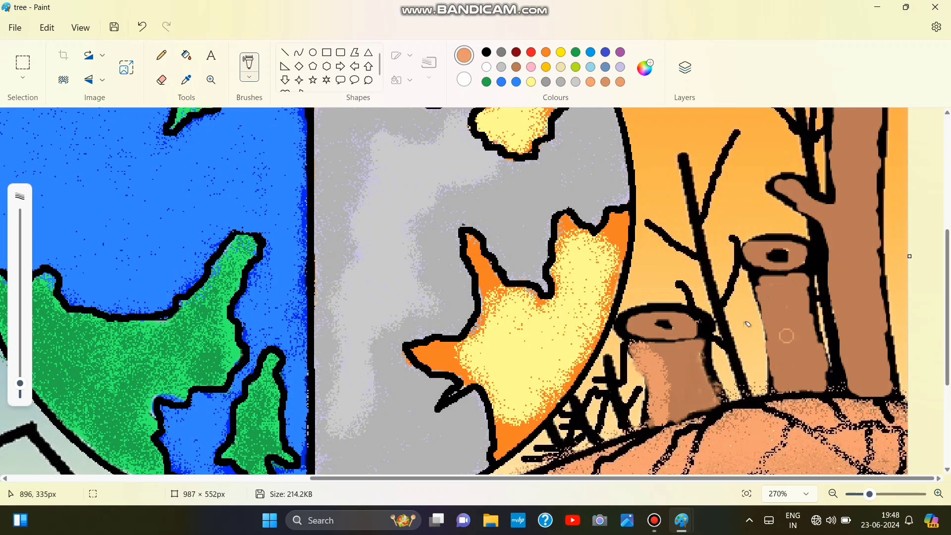
Paint light orange-brown highlights on the cut top and trunk of the smallest stump
left_click(659, 314)
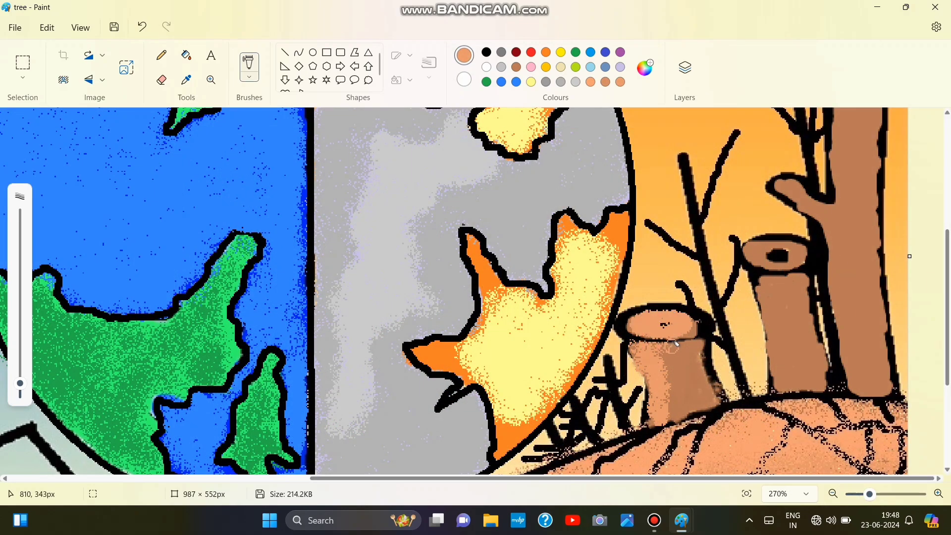
left_click_drag(661, 347, 681, 414)
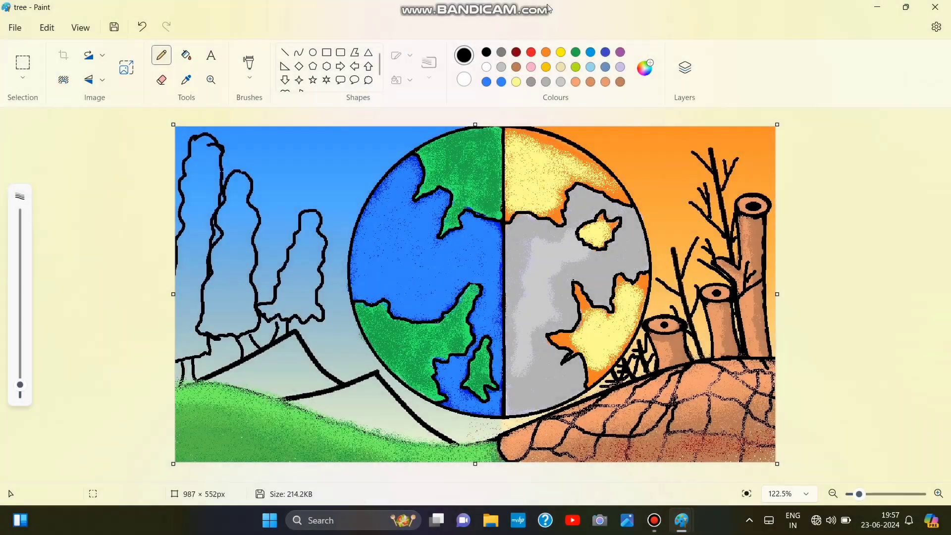
Paint the inside of the front mountain solid blue
scroll(255, 319, "up", 3)
mouse_move(233, 347)
left_mouse_down()
mouse_move(257, 309)
mouse_move(237, 311)
mouse_move(233, 329)
mouse_move(156, 347)
left_mouse_up()
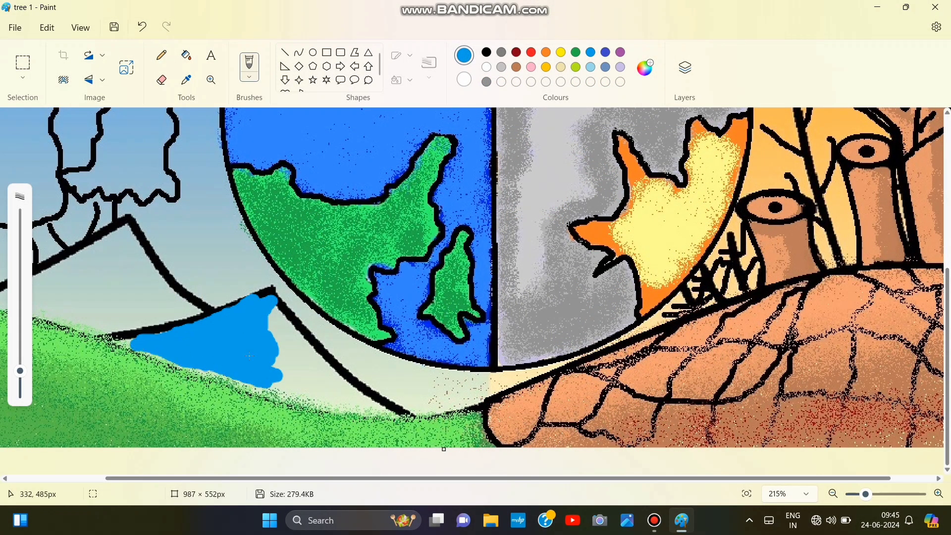
mouse_move(249, 355)
left_mouse_down()
mouse_move(271, 327)
mouse_move(268, 303)
left_mouse_up()
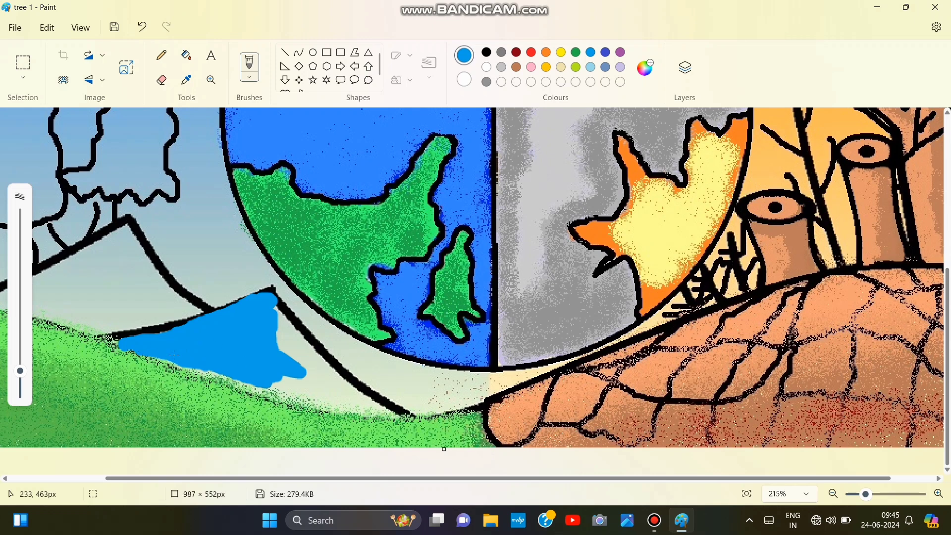
mouse_move(174, 354)
left_mouse_down()
mouse_move(240, 374)
mouse_move(272, 362)
mouse_move(271, 329)
mouse_move(304, 346)
mouse_move(276, 313)
mouse_move(310, 376)
mouse_move(313, 355)
mouse_move(336, 376)
mouse_move(304, 388)
mouse_move(269, 362)
mouse_move(244, 376)
mouse_move(200, 365)
mouse_move(376, 410)
left_mouse_up()
Undo the last small stroke and fill the gaps along the front mountain's lower edge with a smaller blue brush
left_click_drag(20, 370, 20, 389)
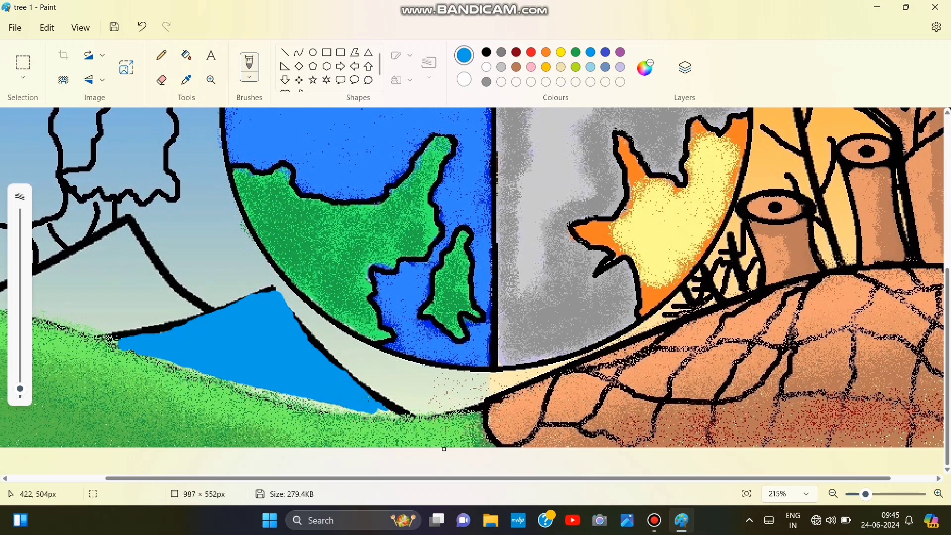
key("ctrl+z")
left_click_drag(20, 389, 20, 385)
left_click_drag(237, 381, 272, 395)
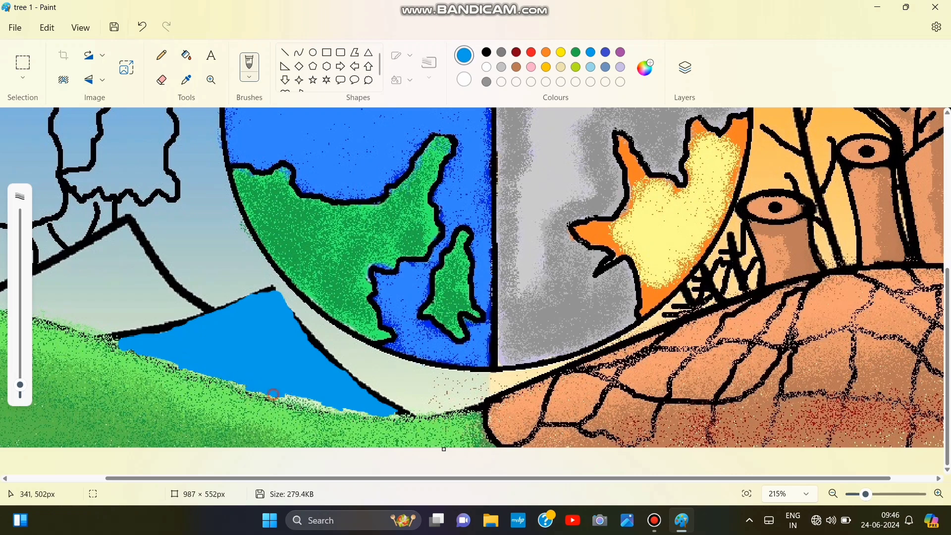
Paint the rear mountain blue with a 21 px brush, using a smaller brush size for the areas near its outline
scroll(339, 405, "up", 3)
scroll(338, 446, "left", 2)
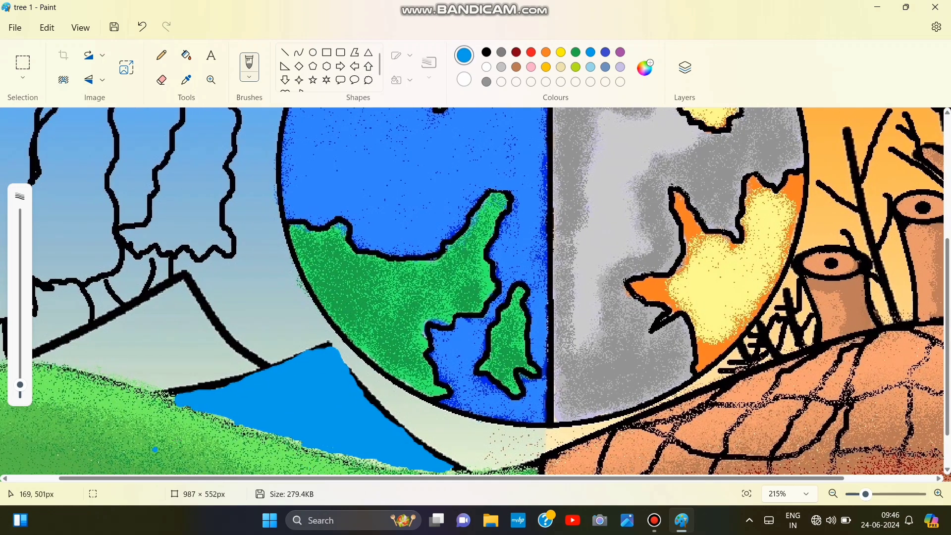
left_click_drag(20, 385, 20, 353)
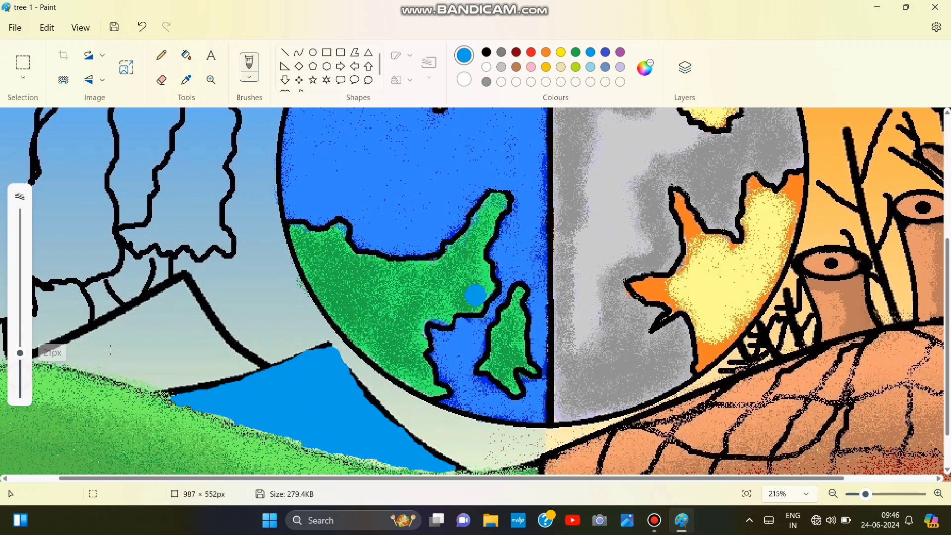
mouse_move(134, 346)
left_mouse_down()
mouse_move(158, 322)
mouse_move(84, 349)
mouse_move(175, 349)
mouse_move(99, 307)
left_mouse_up()
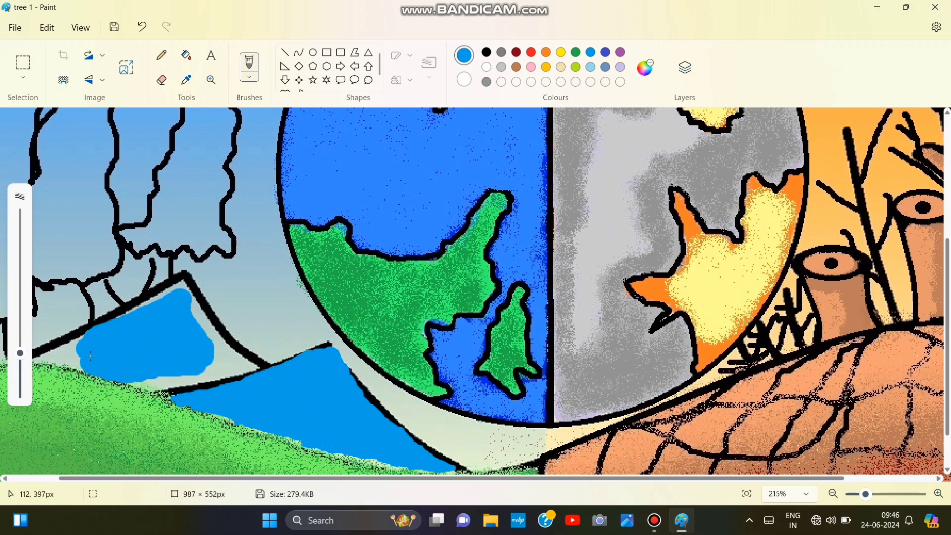
left_click_drag(20, 353, 20, 369)
mouse_move(67, 357)
left_mouse_down()
mouse_move(97, 334)
mouse_move(49, 354)
mouse_move(127, 388)
mouse_move(188, 379)
mouse_move(221, 356)
mouse_move(184, 286)
mouse_move(105, 367)
left_mouse_up()
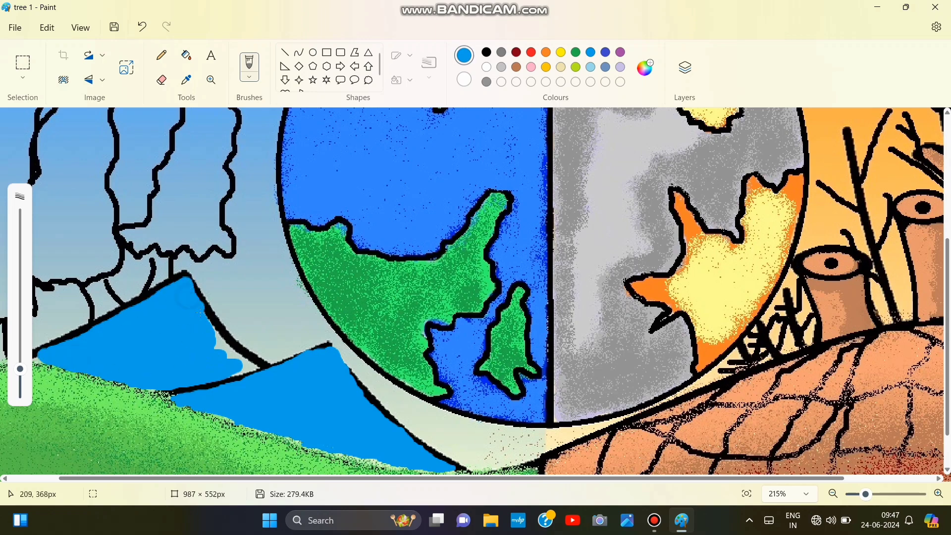
left_click_drag(190, 307, 242, 370)
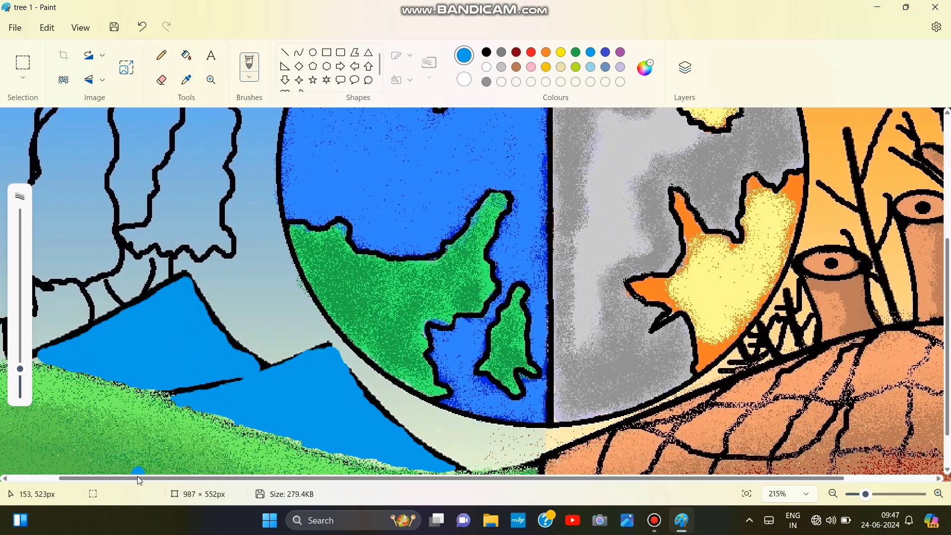
left_click_drag(140, 481, 90, 481)
left_click_drag(20, 369, 19, 385)
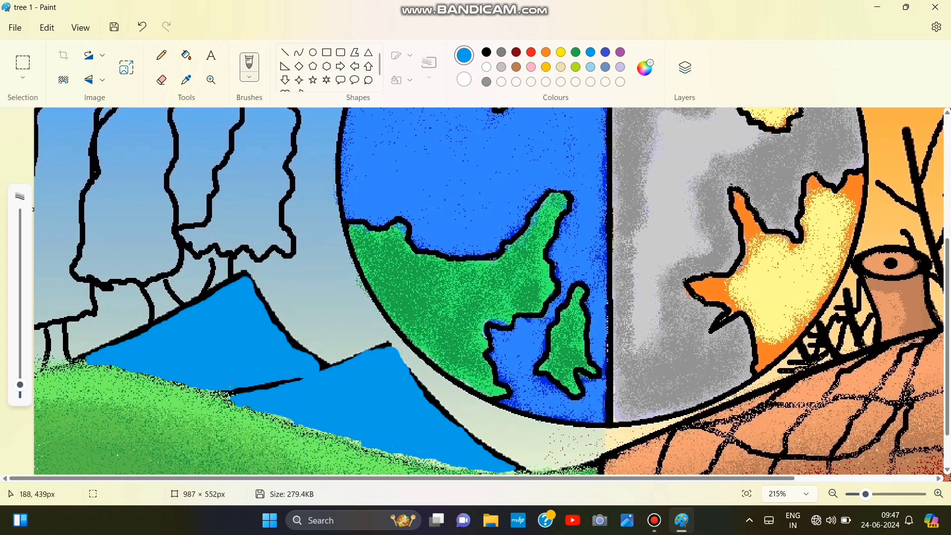
Set the line shape's colour to black and choose its thickness for outlining the mountains
scroll(476, 326, "down", 2)
left_click(285, 52)
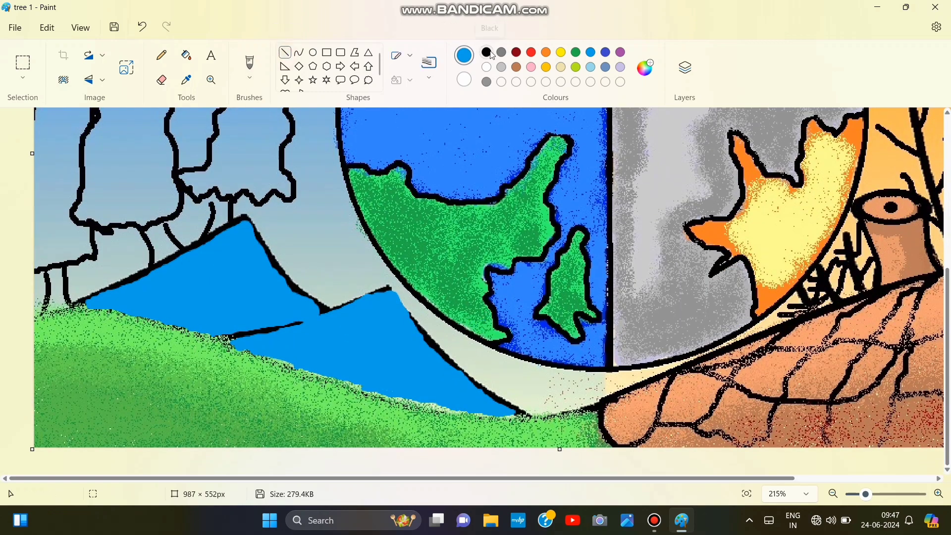
left_click(486, 52)
left_click(429, 66)
left_click(410, 126)
Try to retrace the rear mountain's outer slope with a straight black line
left_click_drag(77, 303, 245, 218)
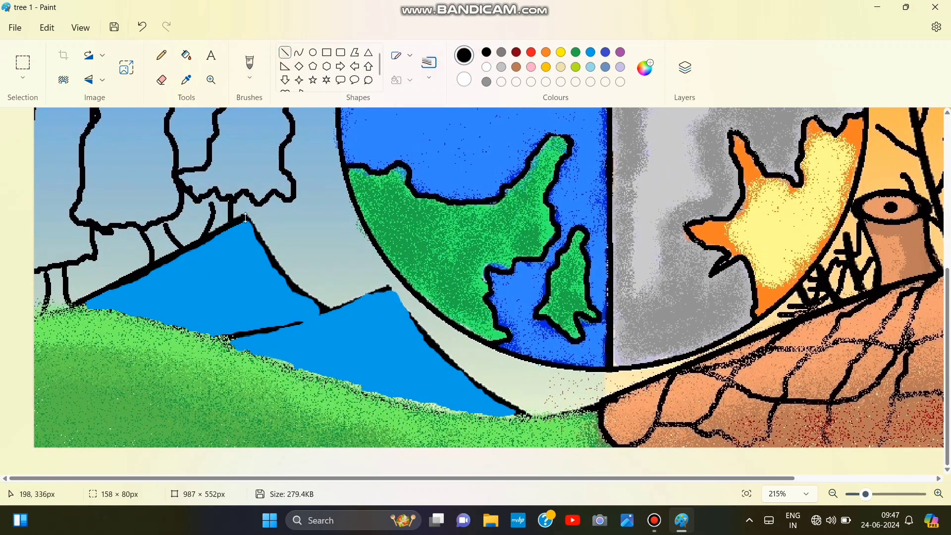
left_click_drag(149, 269, 147, 267)
left_click(264, 303)
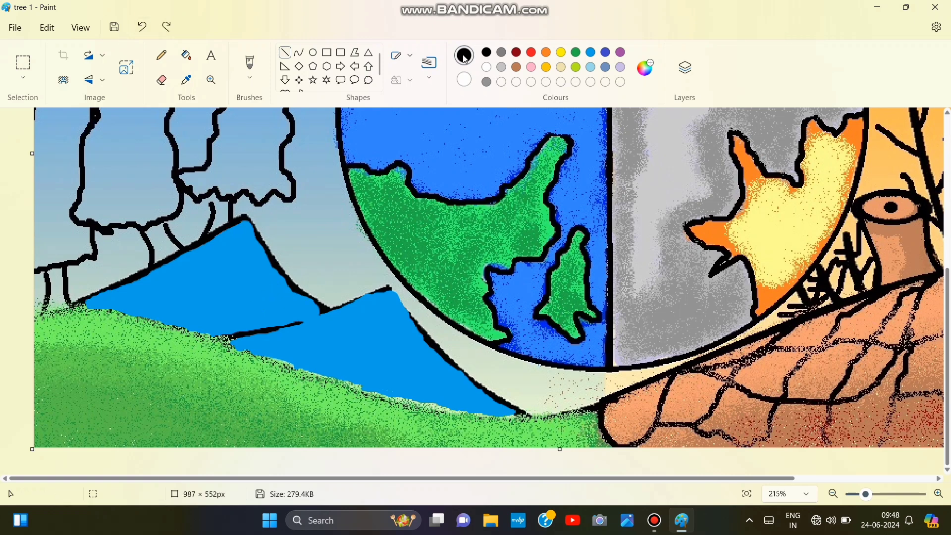
Retrace both slopes of the rear mountain with black Curve lines, bending the one facing the globe to its outline
left_click(298, 52)
left_click_drag(245, 216, 75, 307)
left_click_drag(243, 215, 323, 308)
left_click(291, 291)
left_click(5, 286)
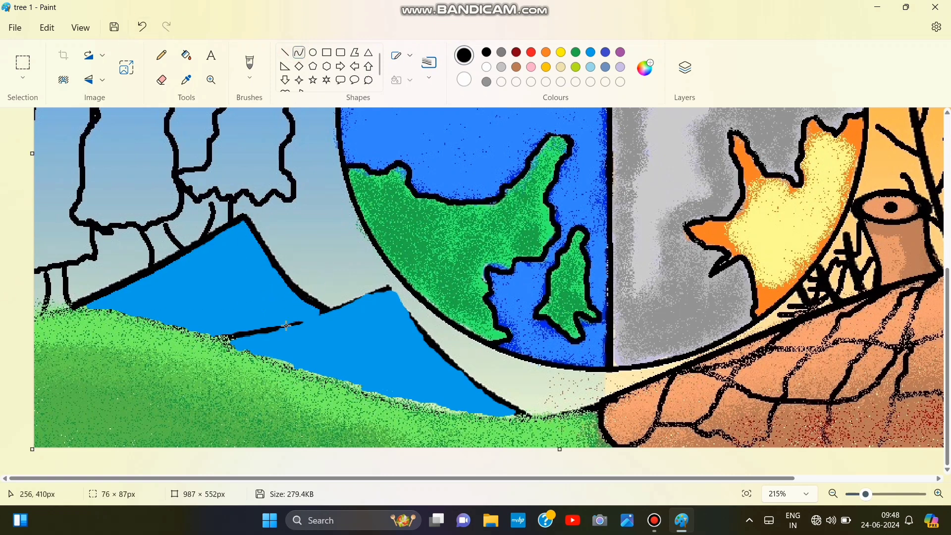
Retrace both slopes of the front mountain with black Curve lines bent to match its outline
left_click_drag(216, 338, 389, 286)
mouse_move(342, 310)
left_mouse_down()
mouse_move(356, 307)
mouse_move(531, 419)
left_mouse_up()
left_click_drag(466, 376, 409, 348)
mouse_move(384, 285)
left_mouse_down()
mouse_move(397, 291)
mouse_move(389, 286)
left_mouse_up()
left_click(552, 324)
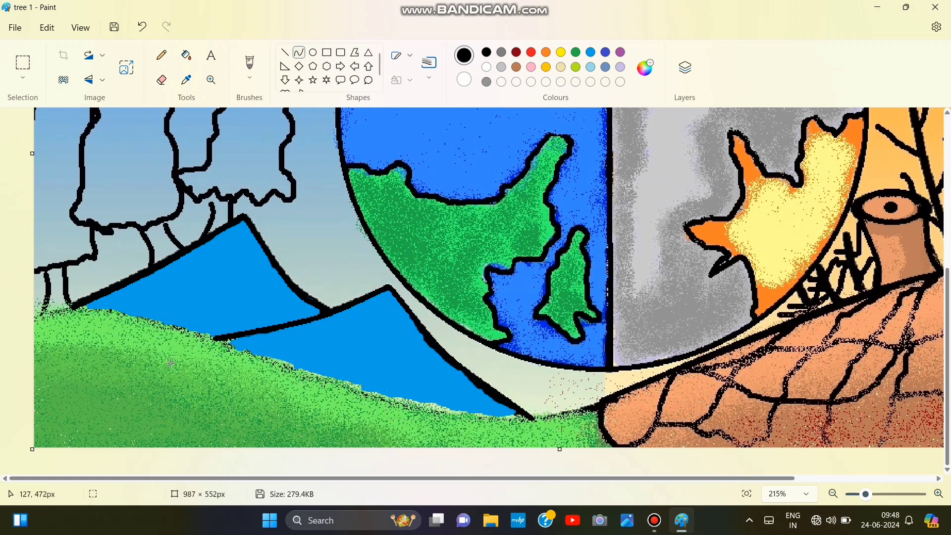
Redraw the green hill's top edge beneath both mountains with two bent black Curve lines
mouse_move(214, 339)
left_mouse_down()
mouse_move(307, 390)
mouse_move(591, 404)
left_mouse_up()
left_click_drag(495, 396, 469, 420)
left_click(81, 473)
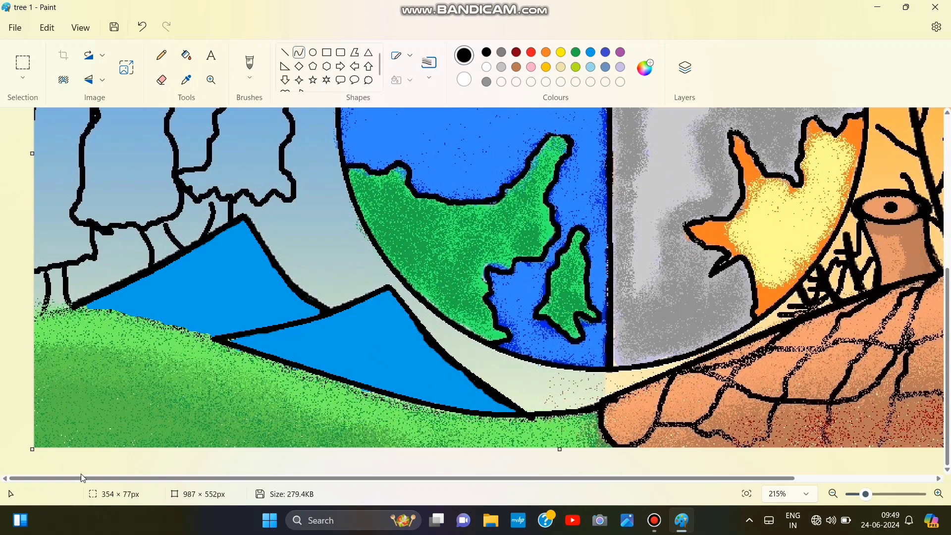
left_click_drag(36, 315, 215, 339)
left_click_drag(122, 325, 75, 300)
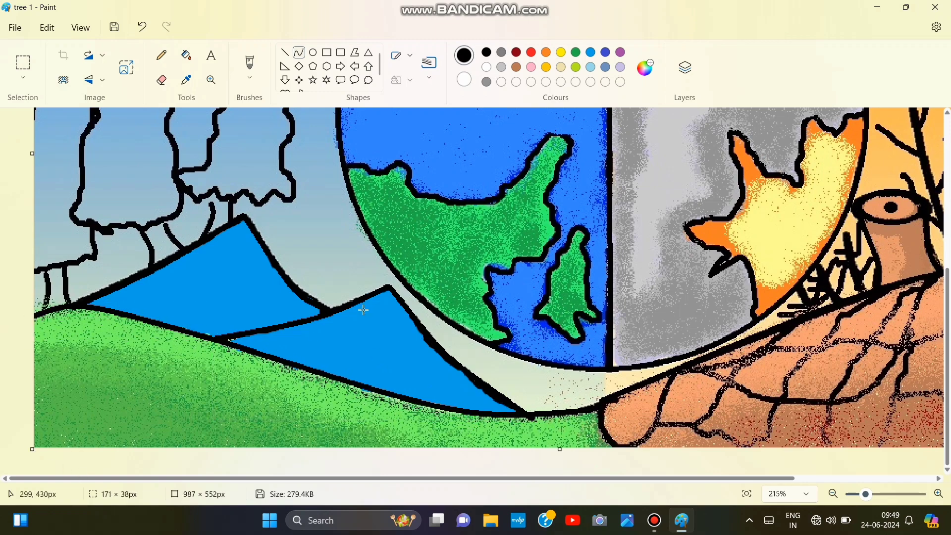
scroll(571, 417, "up", 2)
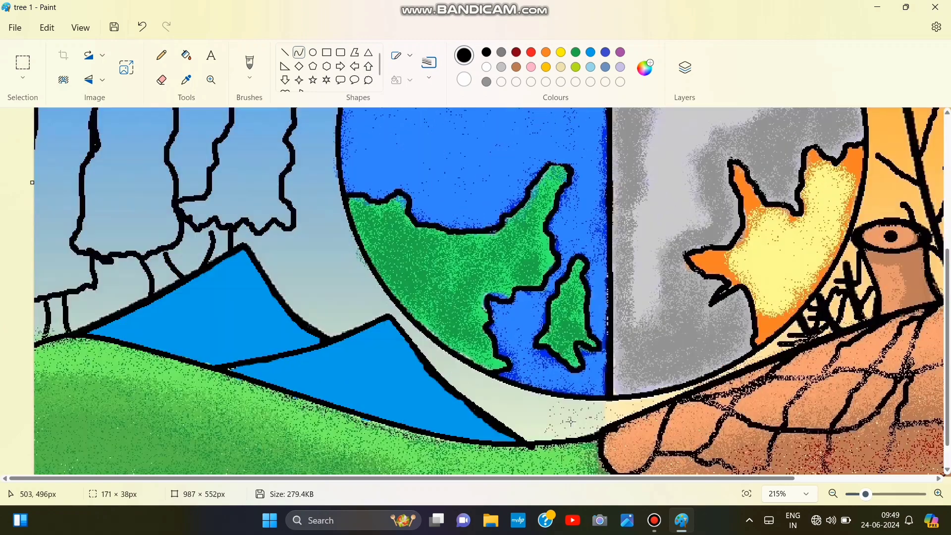
scroll(570, 421, "down", 2)
left_click(747, 493)
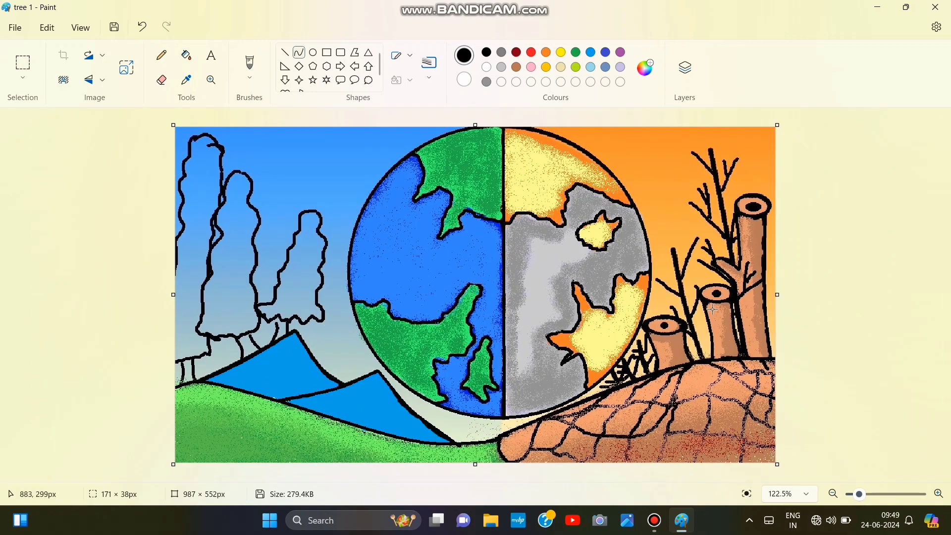
Fill the tallest tree at the picture's edge with medium green up to its top
scroll(885, 269, "up", 4)
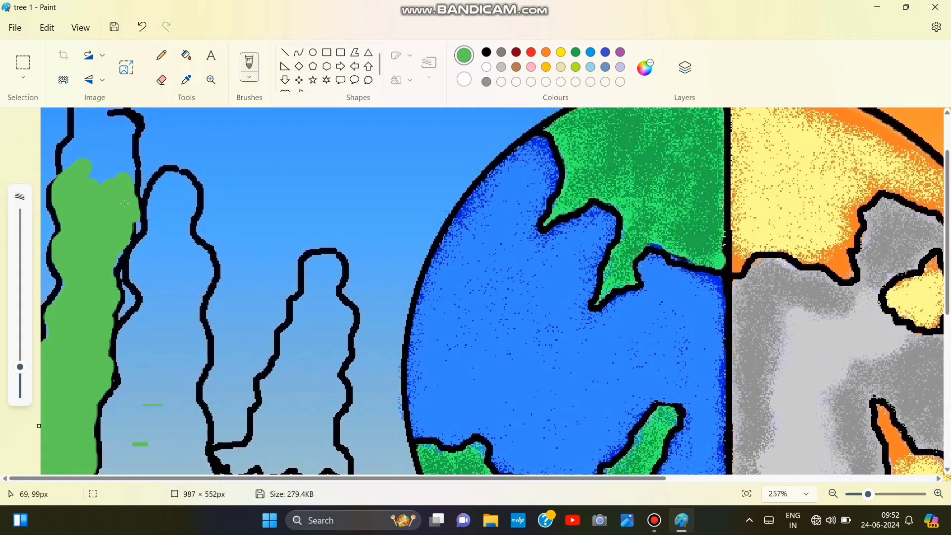
scroll(128, 213, "up", 2)
mouse_move(121, 212)
left_mouse_down()
mouse_move(110, 170)
mouse_move(106, 208)
mouse_move(122, 212)
mouse_move(70, 207)
mouse_move(90, 189)
left_mouse_up()
scroll(496, 361, "up", 1)
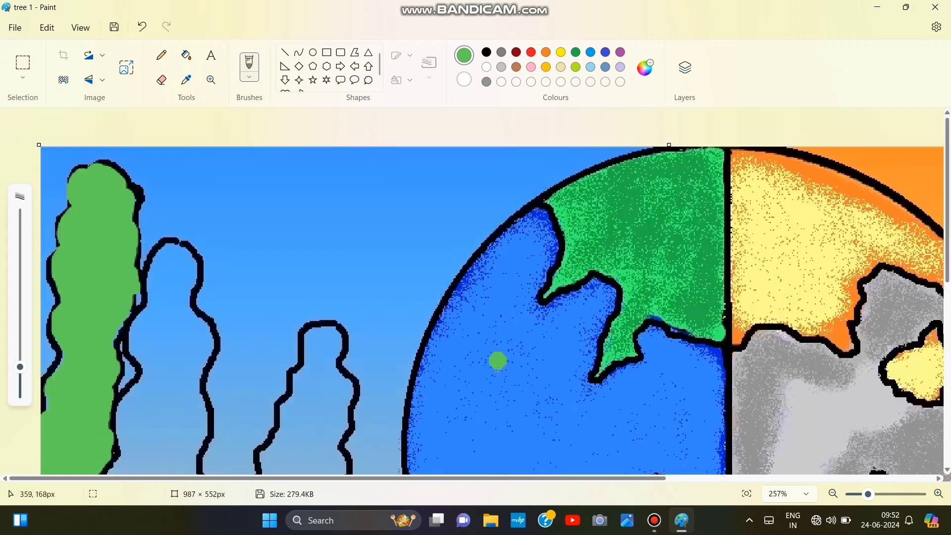
Fill the middle tree with the same medium green from its base to its rounded top
scroll(497, 361, "down", 7)
left_click_drag(151, 255, 128, 299)
scroll(129, 293, "down", 2)
mouse_move(135, 273)
left_mouse_down()
mouse_move(175, 214)
mouse_move(152, 201)
mouse_move(161, 184)
mouse_move(145, 280)
mouse_move(128, 188)
mouse_move(121, 238)
mouse_move(115, 197)
mouse_move(115, 271)
mouse_move(142, 294)
mouse_move(170, 294)
mouse_move(170, 245)
mouse_move(193, 286)
left_mouse_up()
scroll(219, 244, "up", 3)
mouse_move(188, 249)
left_mouse_down()
mouse_move(200, 346)
mouse_move(167, 210)
mouse_move(119, 285)
left_mouse_up()
scroll(149, 277, "up", 2)
left_click_drag(188, 282, 196, 333)
left_click_drag(153, 242, 141, 255)
scroll(146, 364, "up", 3)
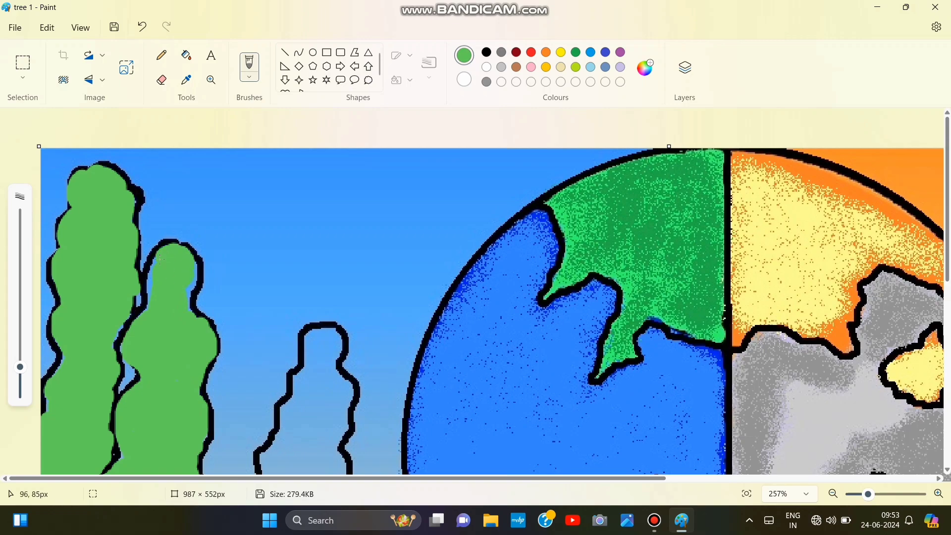
Fill the smallest tree beside the globe with medium green from its base up to its rounded top
scroll(186, 303, "down", 5)
mouse_move(272, 292)
left_mouse_down()
mouse_move(292, 279)
mouse_move(221, 317)
mouse_move(287, 317)
mouse_move(308, 297)
mouse_move(329, 324)
mouse_move(351, 317)
mouse_move(322, 223)
mouse_move(271, 246)
mouse_move(313, 191)
left_mouse_up()
scroll(312, 191, "up", 1)
mouse_move(327, 282)
left_mouse_down()
mouse_move(337, 303)
mouse_move(319, 228)
mouse_move(284, 253)
mouse_move(334, 216)
left_mouse_up()
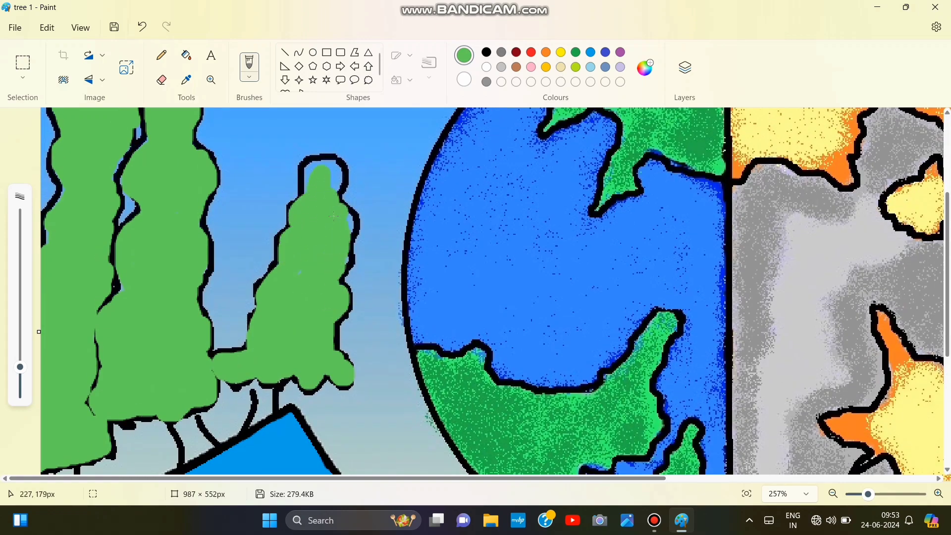
left_click_drag(326, 170, 337, 186)
scroll(491, 331, "down", 2)
scroll(492, 332, "up", 2)
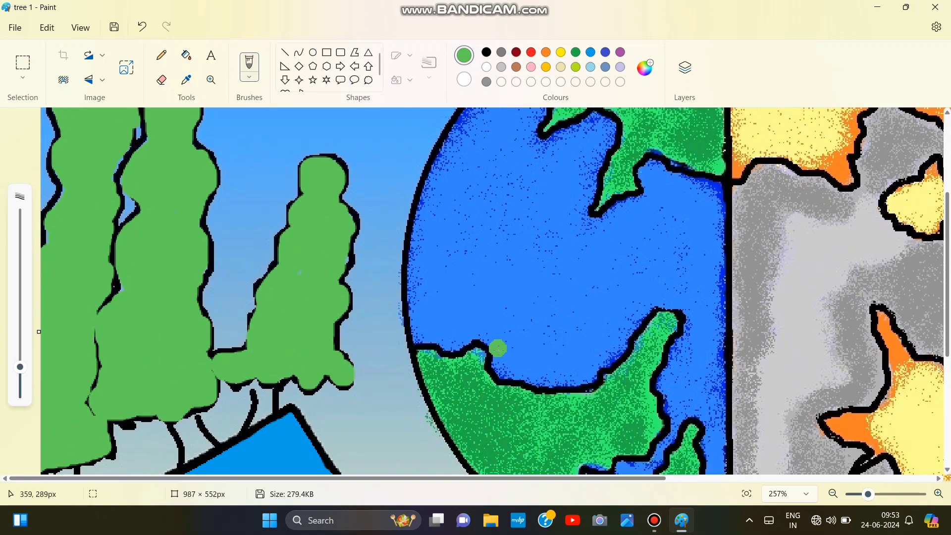
Paint the trunks beneath the three green trees brown with a smaller brush, staying between their black outlines
scroll(509, 363, "down", 1)
left_click(515, 67)
left_click(20, 374)
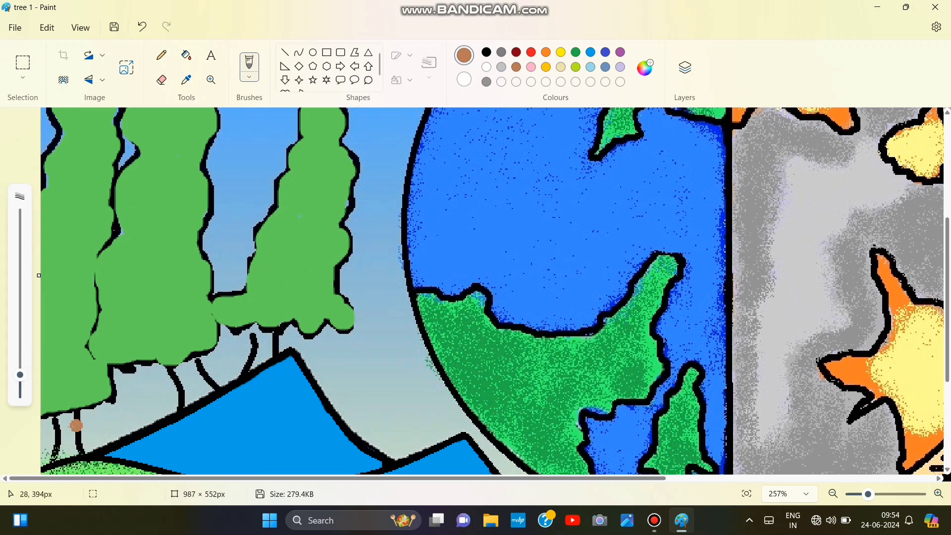
left_click_drag(76, 420, 68, 457)
left_click(193, 358)
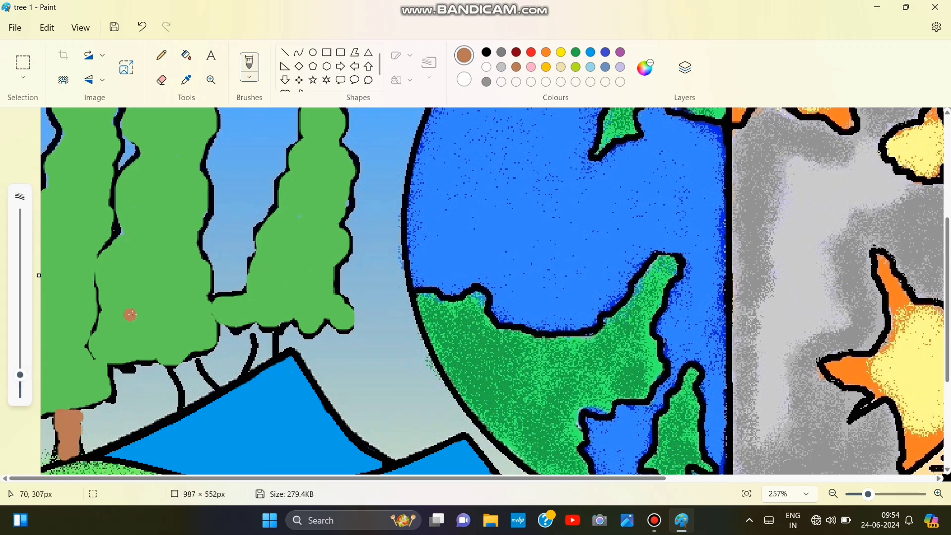
left_click(166, 28)
left_click_drag(190, 365, 195, 385)
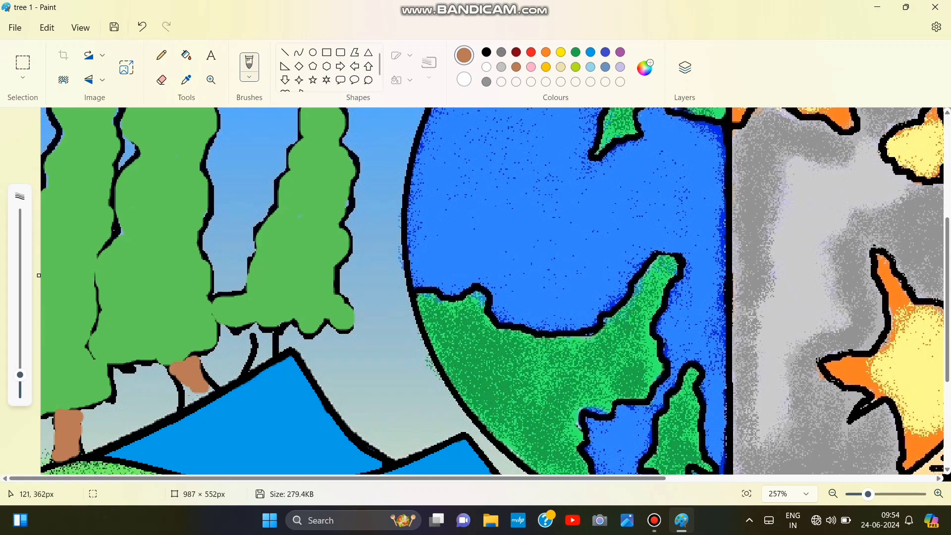
left_click_drag(262, 339, 261, 346)
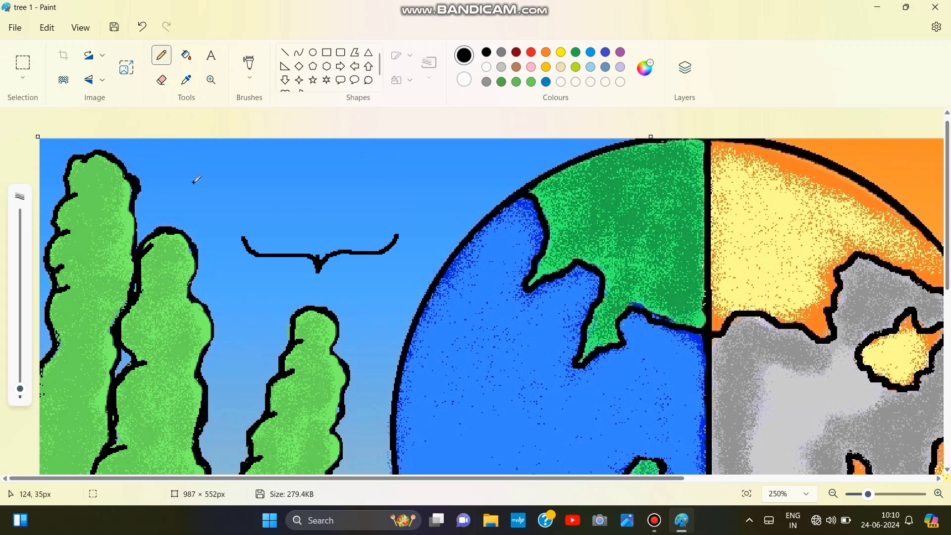
Draw small black birds with the Pencil in the blue sky around the large bird, undoing misdrawn strokes
left_click_drag(307, 183, 374, 189)
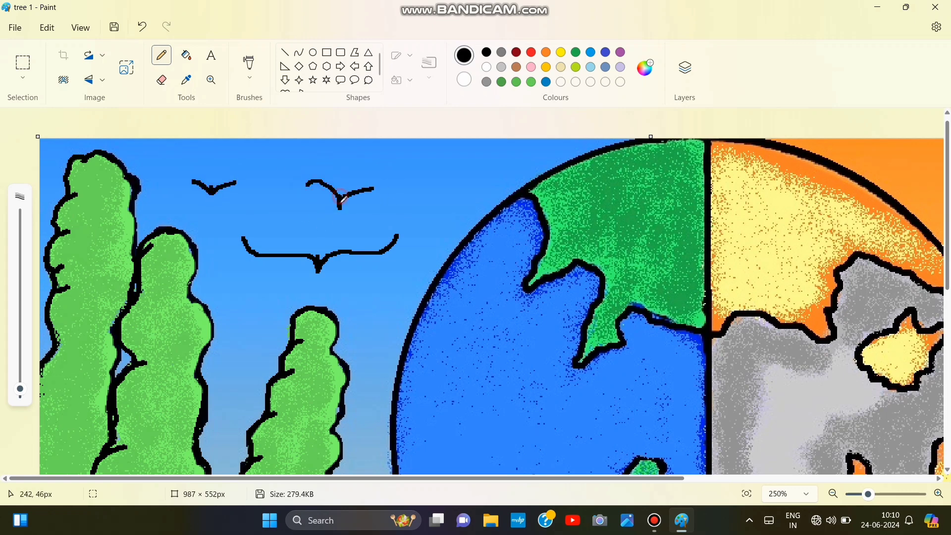
key("ctrl+z")
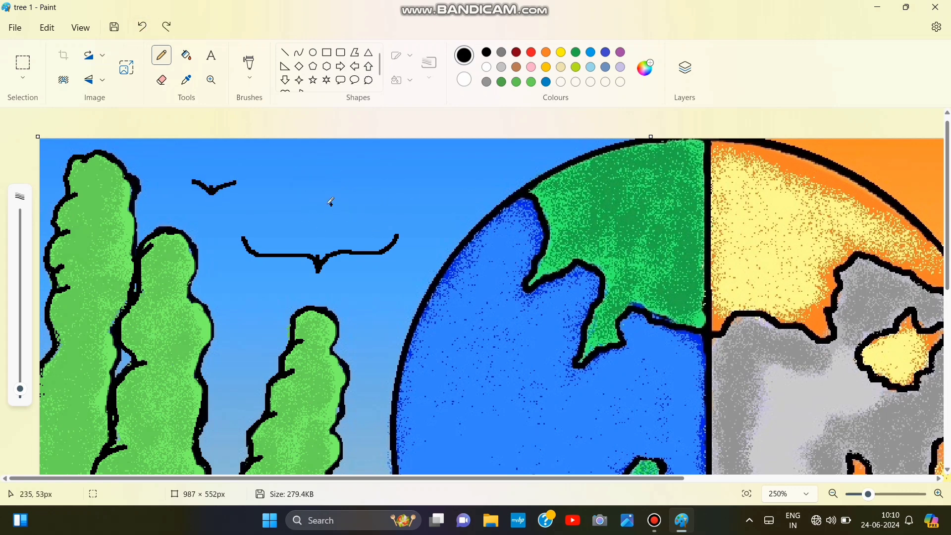
mouse_move(342, 202)
left_mouse_down()
mouse_move(382, 200)
mouse_move(358, 201)
left_mouse_up()
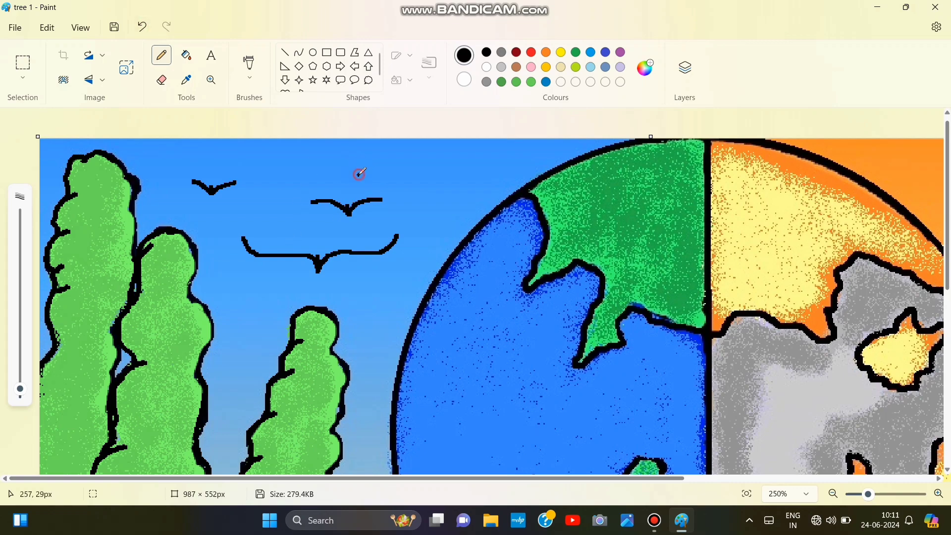
left_click(151, 29)
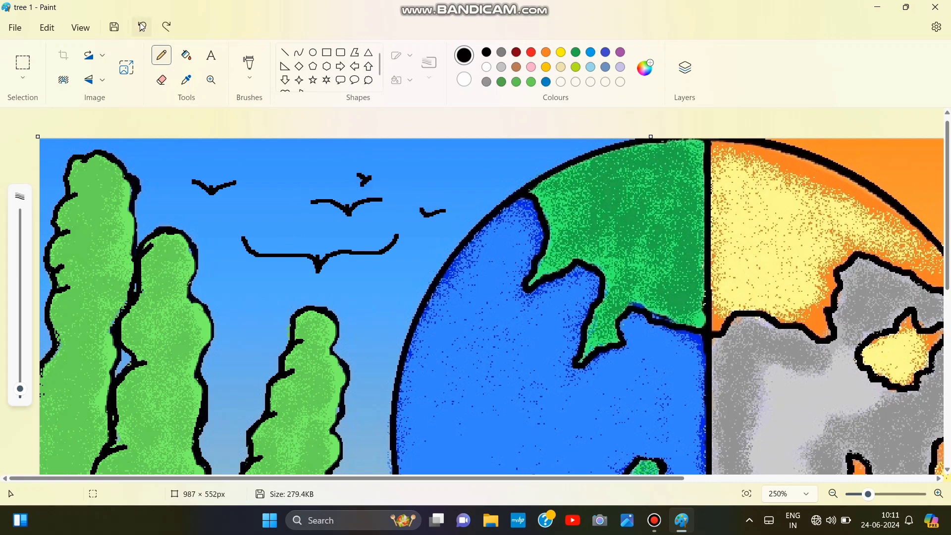